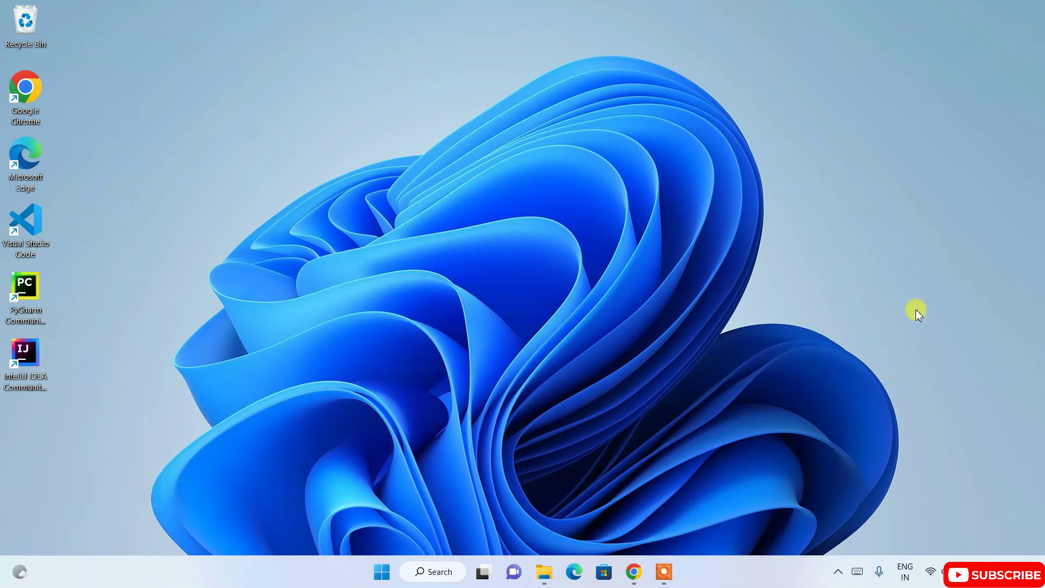
# Launch Chrome, search Google for 'notepad++ download', and open the Notepad++ downloads result.
pyautogui.click(634, 573)
pyautogui.click(636, 575)
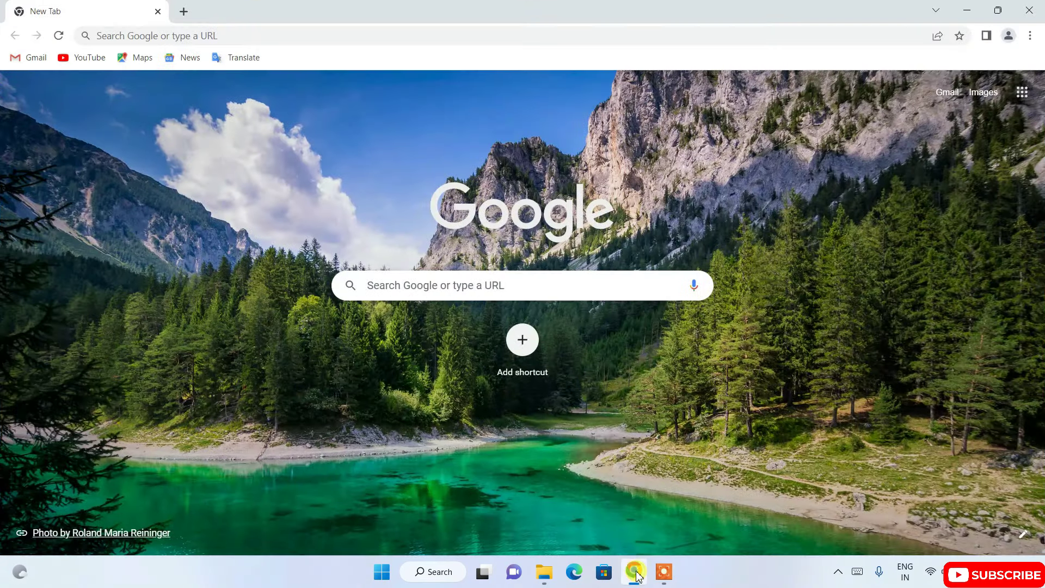
pyautogui.click(331, 34)
pyautogui.write('no')
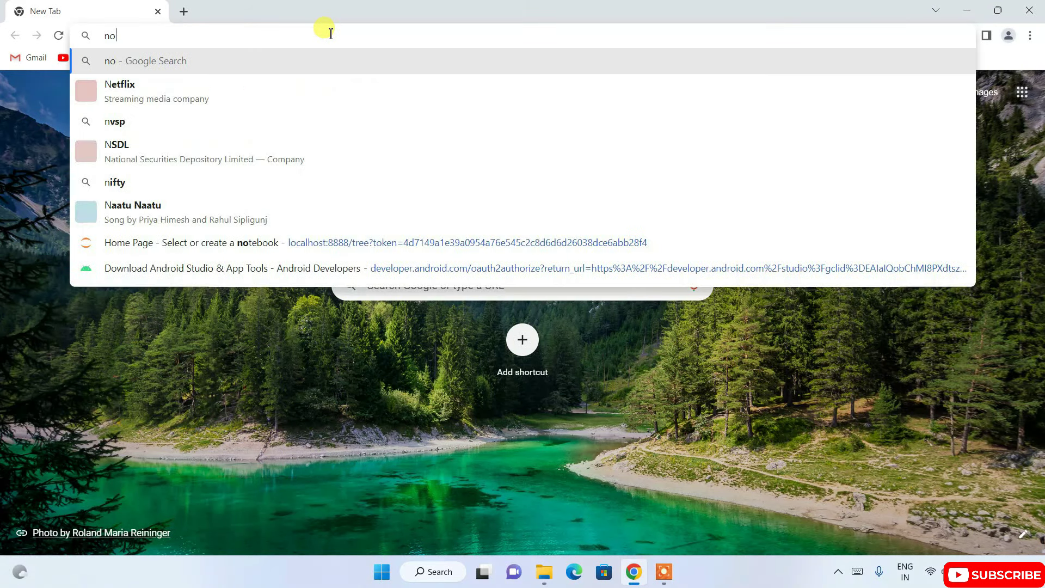
pyautogui.write('tepad')
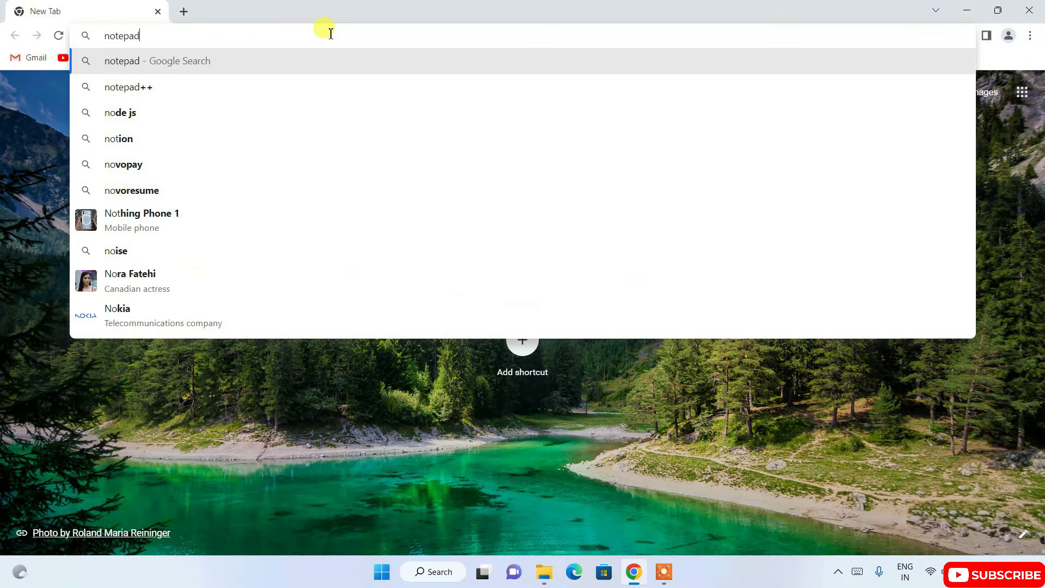
pyautogui.write('++')
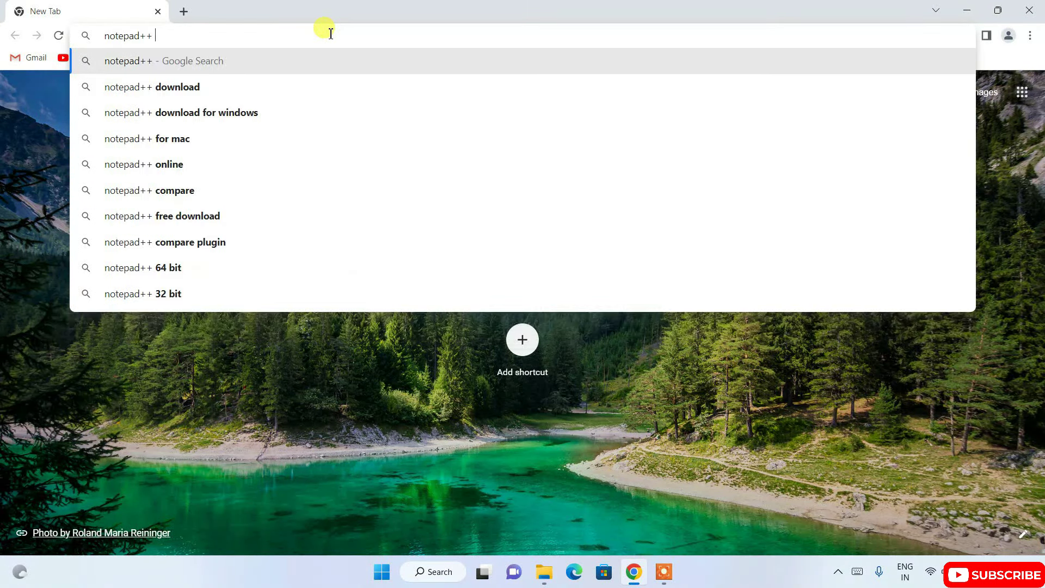
pyautogui.click(177, 87)
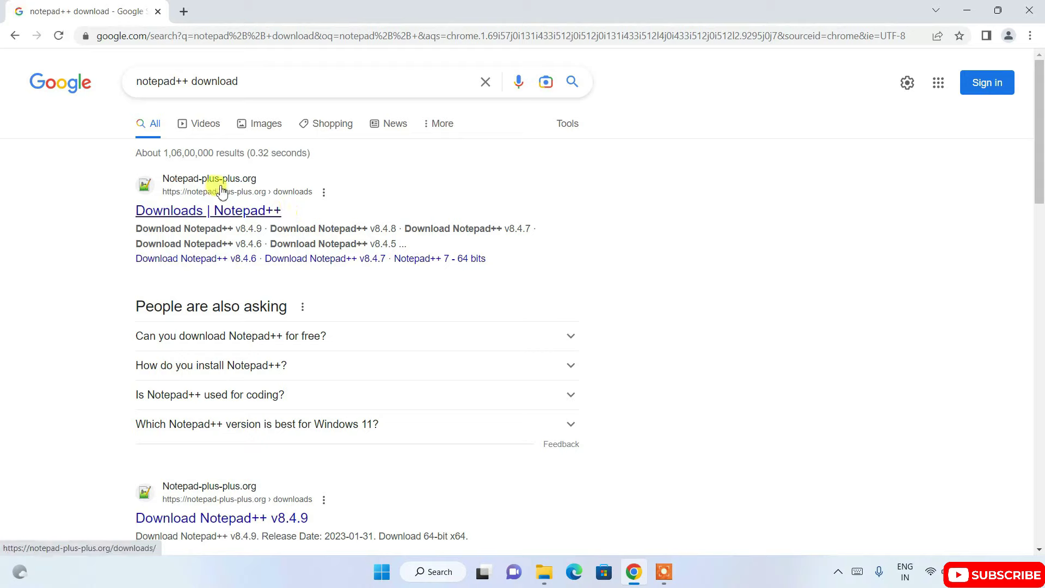
pyautogui.click(220, 189)
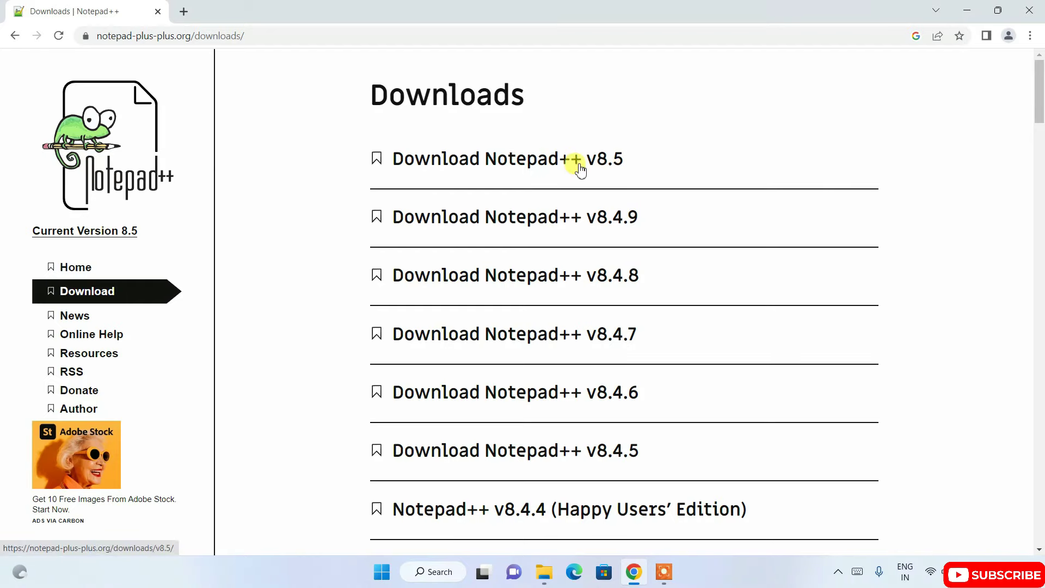
# Download the Notepad++ v8.5 64-bit installer, run it, and minimize Chrome.
pyautogui.click(514, 158)
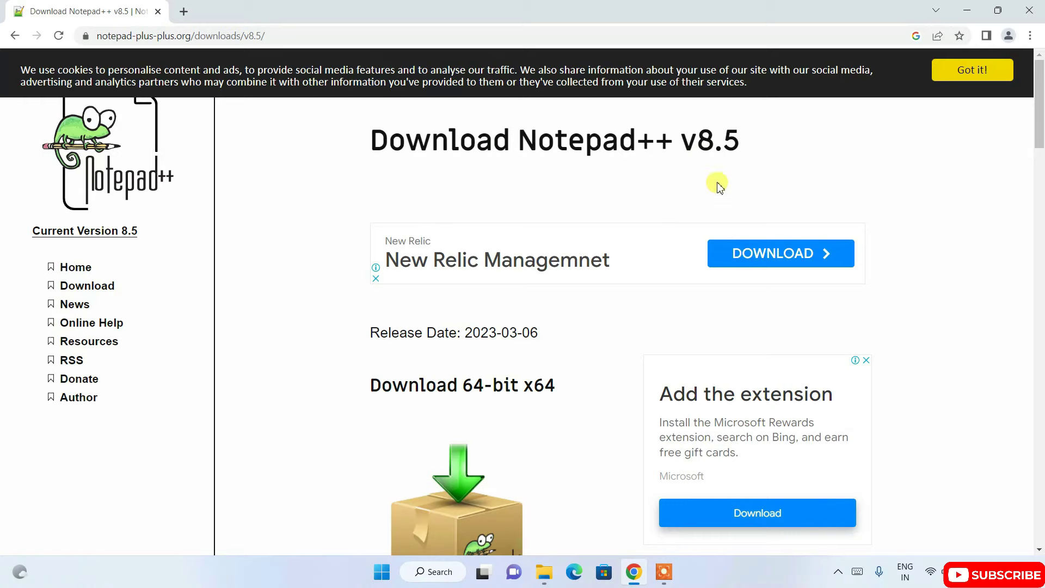
pyautogui.scroll(-2, 604, 294)
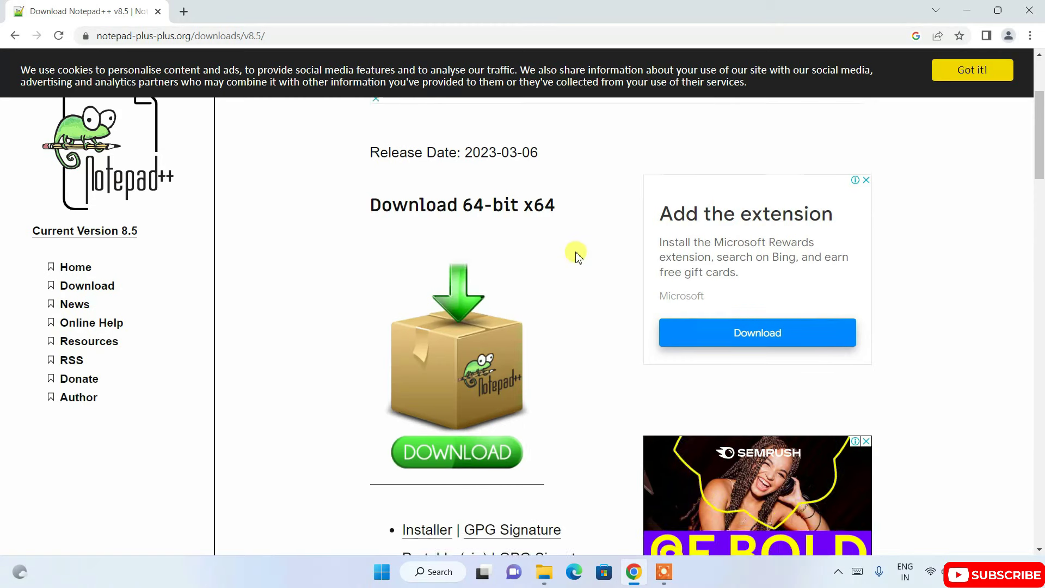
pyautogui.scroll(-2, 570, 249)
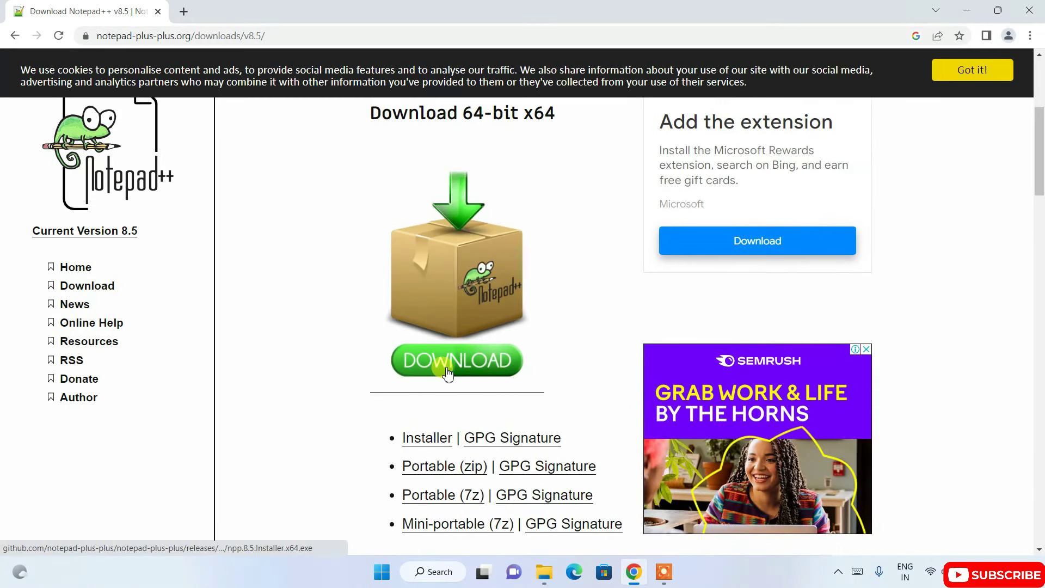
pyautogui.click(456, 365)
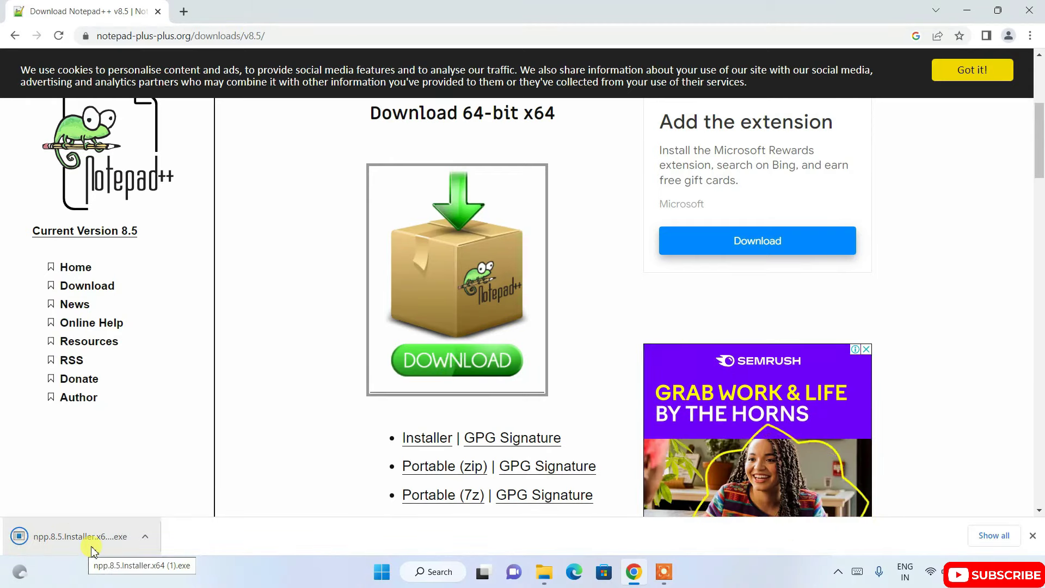
pyautogui.click(66, 539)
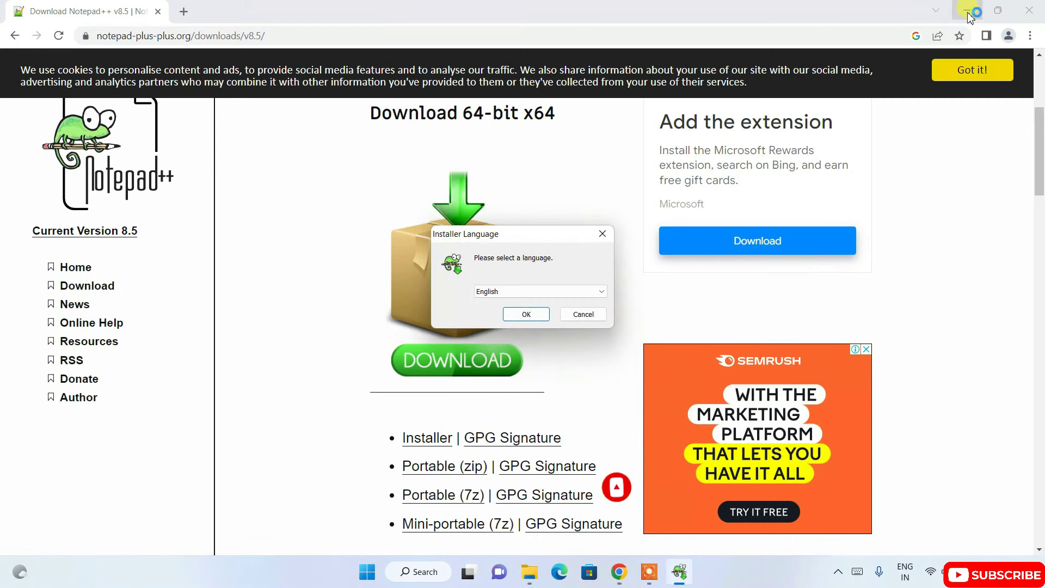
pyautogui.click(968, 12)
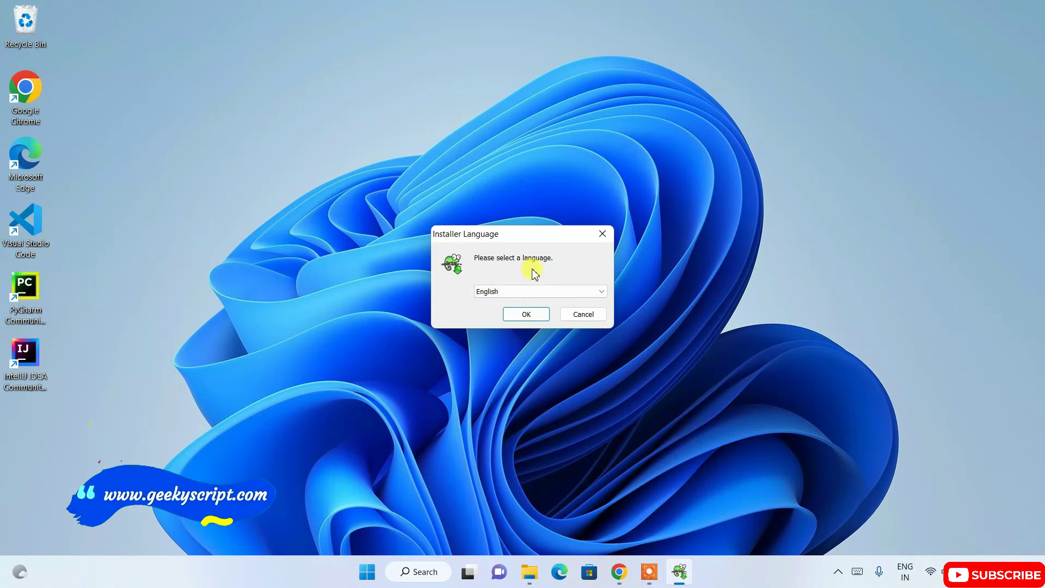
# Choose English as the installer language and pass the setup welcome page.
pyautogui.click(523, 291)
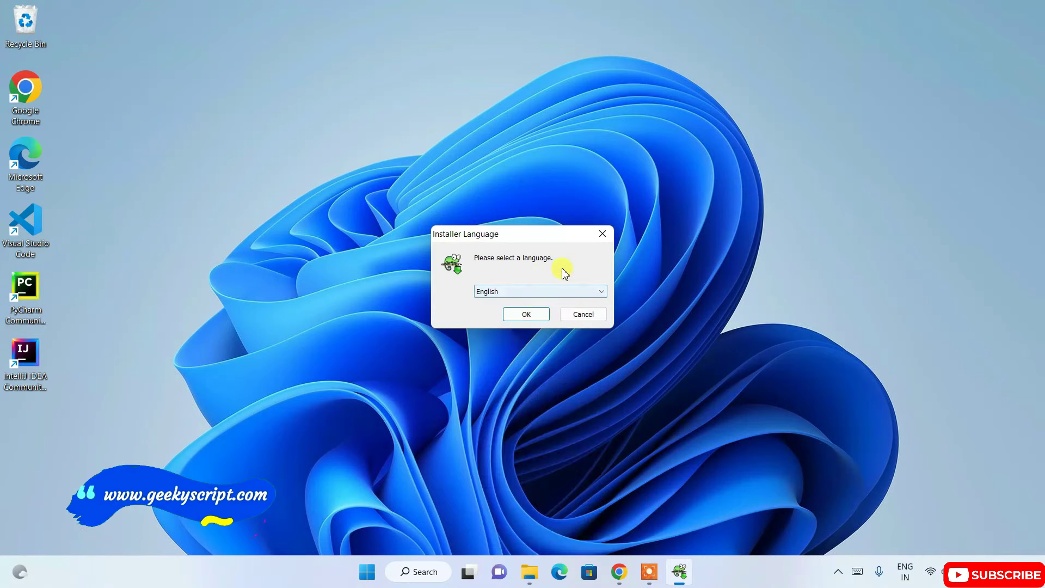
pyautogui.click(516, 314)
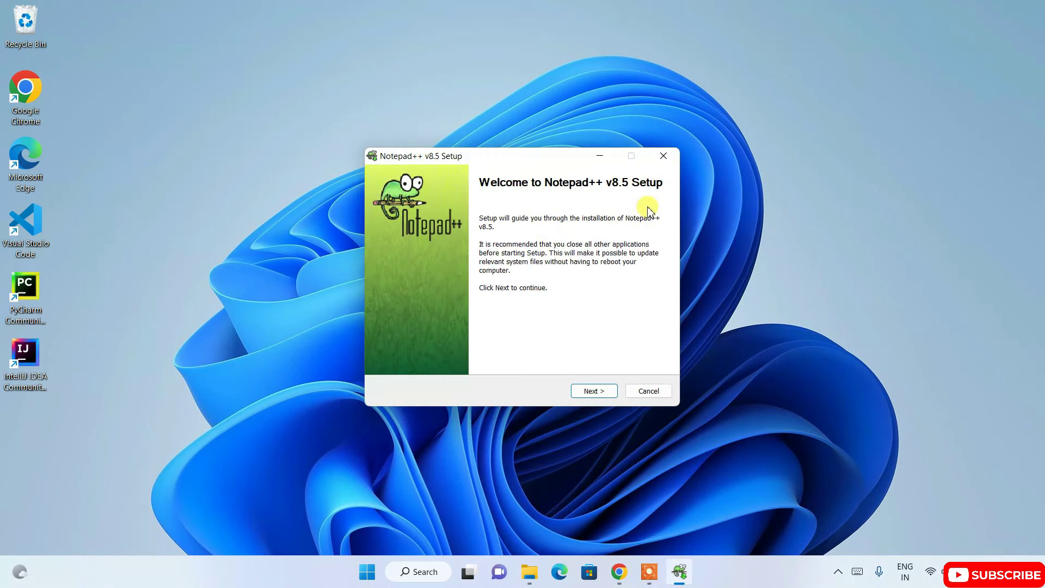
pyautogui.click(594, 390)
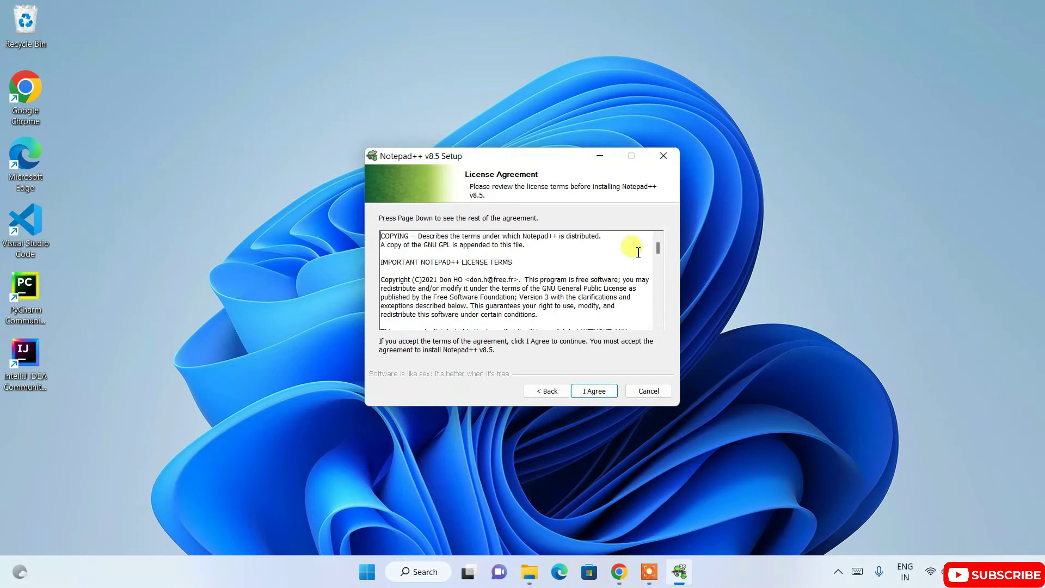
pyautogui.scroll(-3, 620, 278)
pyautogui.scroll(-3, 621, 278)
pyautogui.scroll(-3, 620, 278)
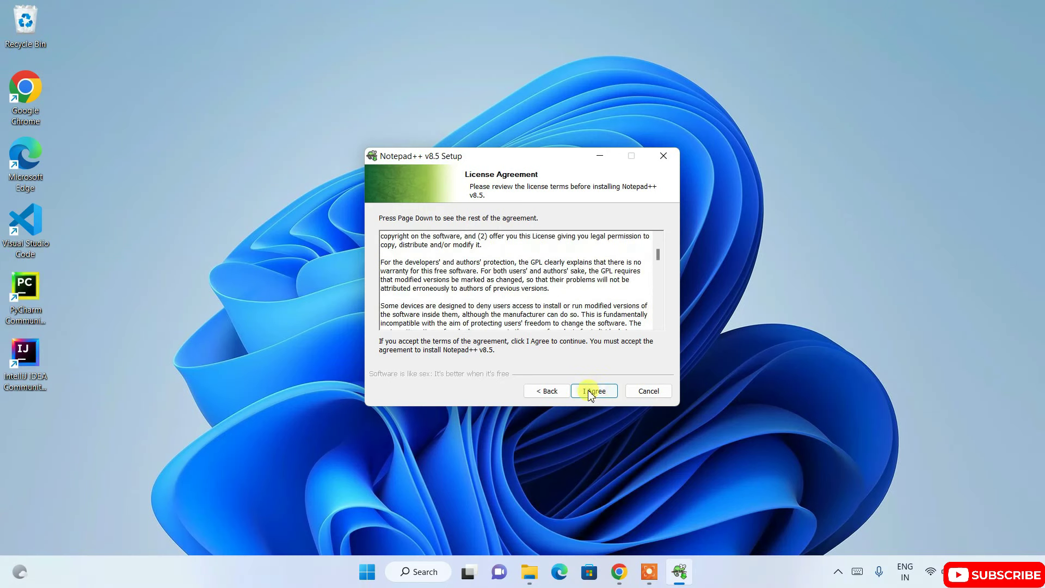
# Accept the license, keep the default folder and components, install with a desktop shortcut, and finish.
pyautogui.click(594, 390)
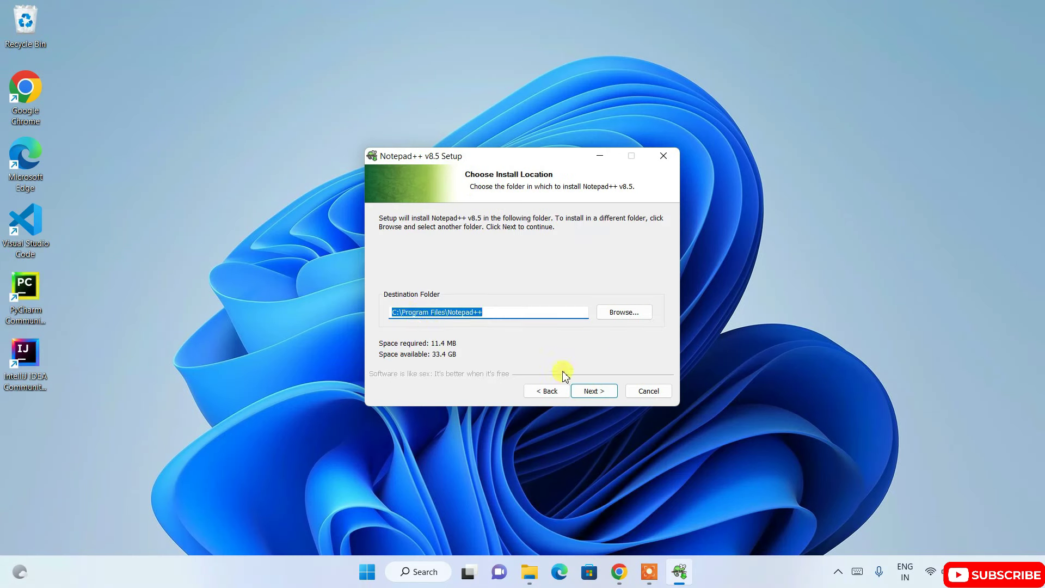
pyautogui.click(604, 394)
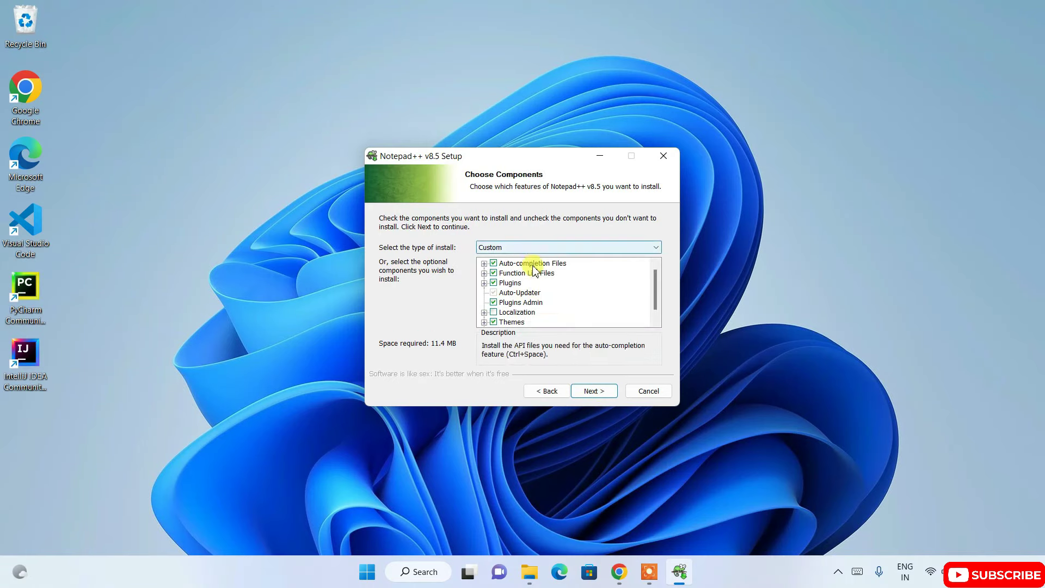
pyautogui.scroll(-3, 538, 286)
pyautogui.scroll(1, 554, 305)
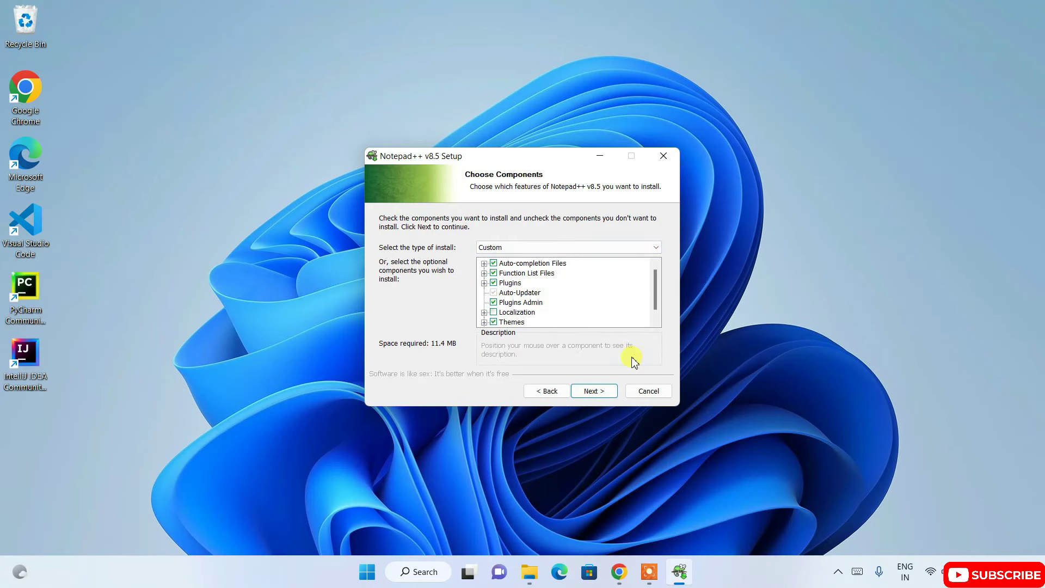
pyautogui.click(592, 393)
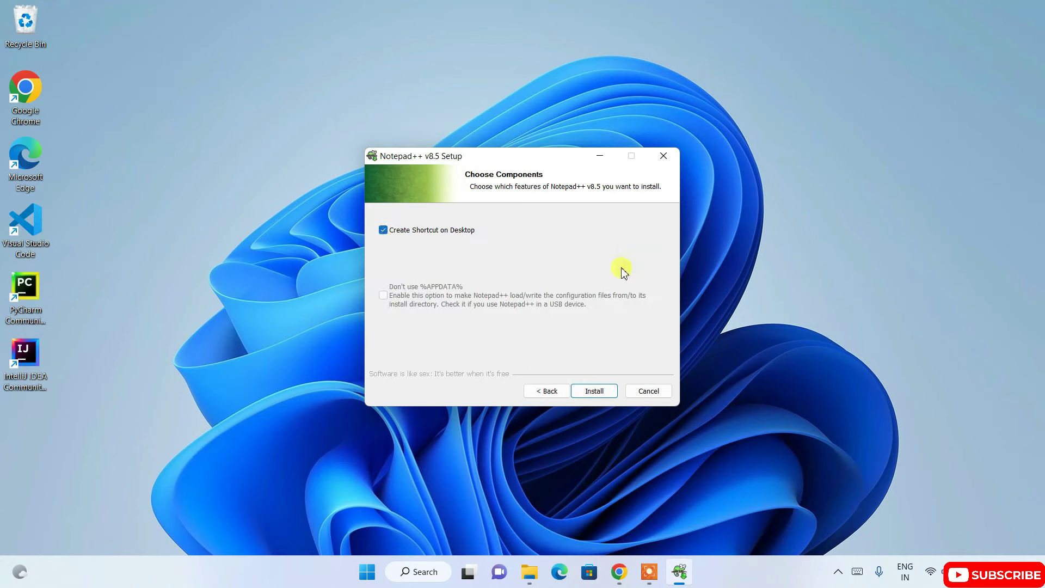
pyautogui.click(593, 391)
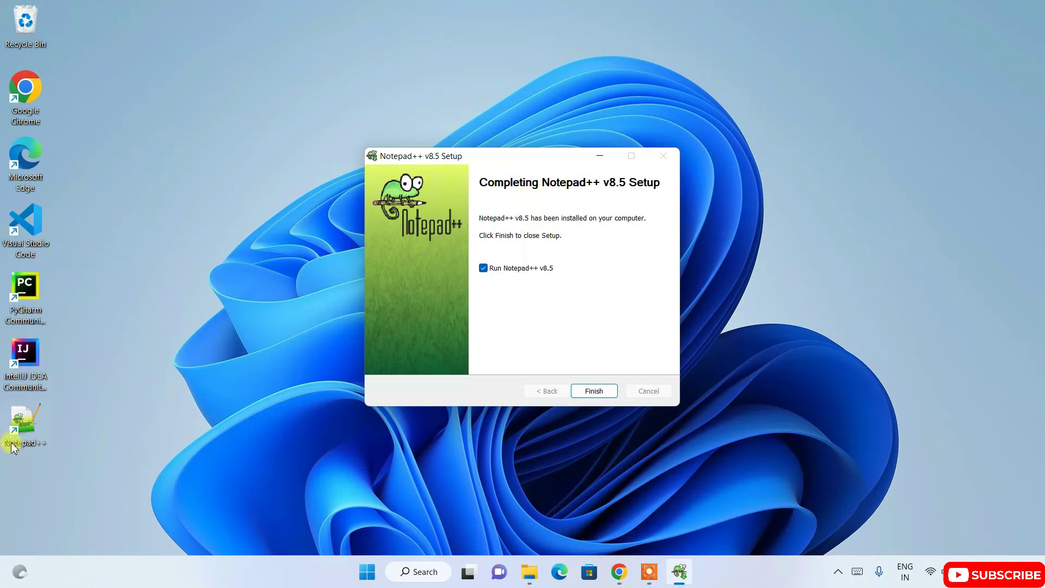
pyautogui.click(596, 395)
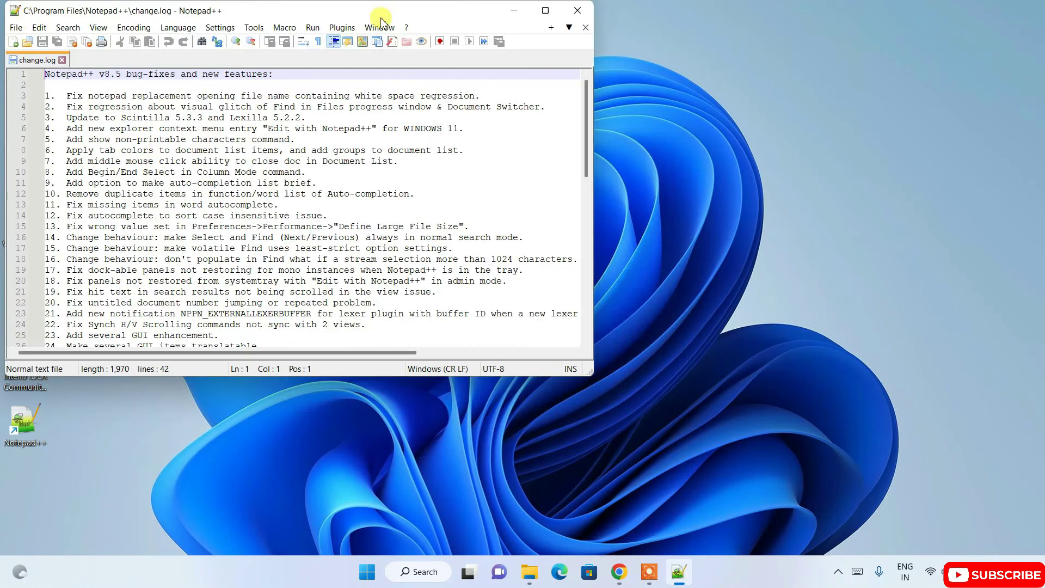
# Maximize Notepad++ and close the change.log tab, leaving a blank document.
pyautogui.click(544, 9)
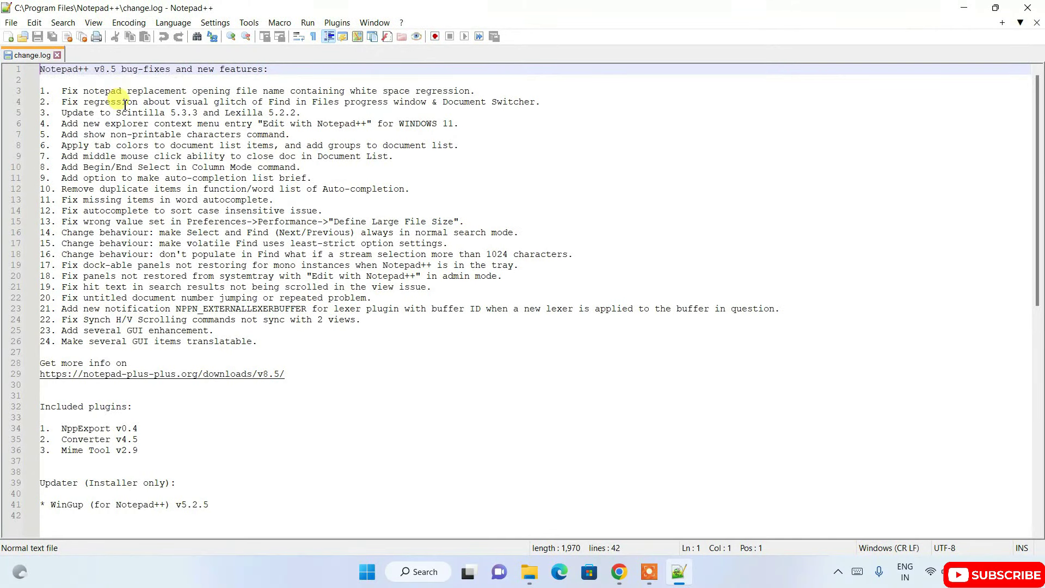
pyautogui.moveTo(123, 91); pyautogui.dragTo(227, 166)
pyautogui.click(57, 55)
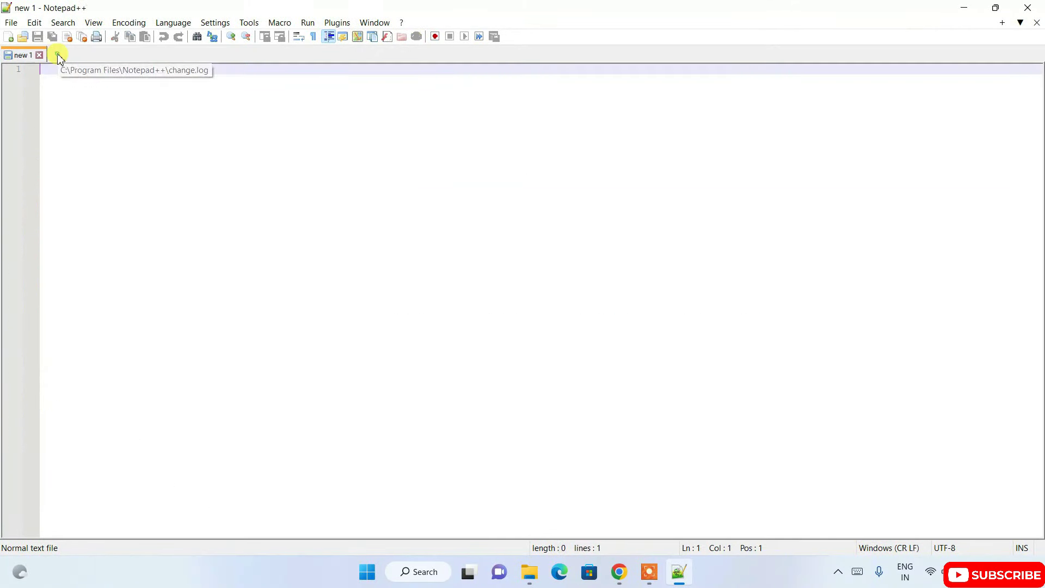
pyautogui.click(11, 22)
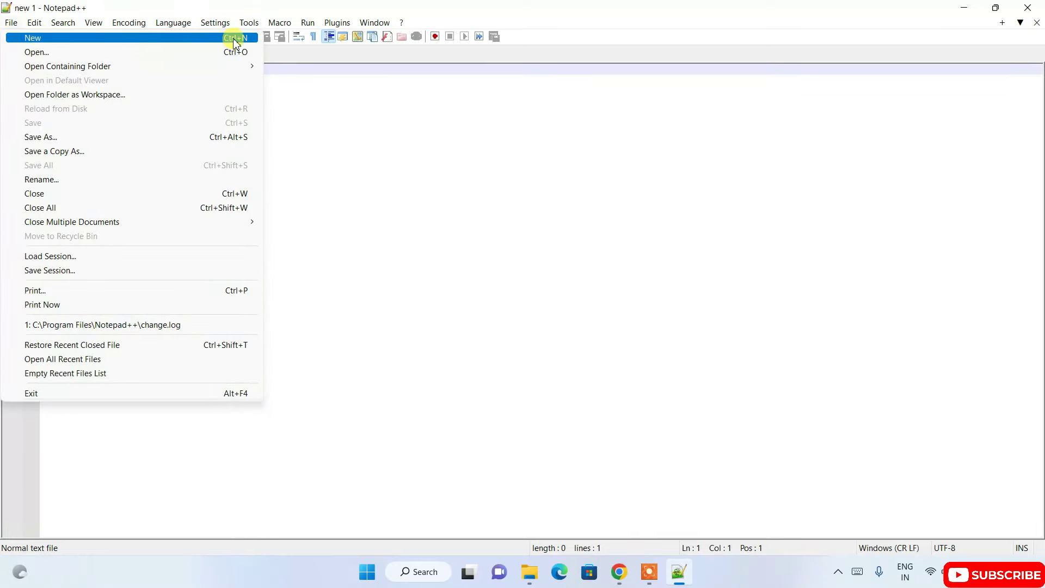
# Create the 'new 2' document, close 'new 1', and bring up Save As.
pyautogui.click(196, 37)
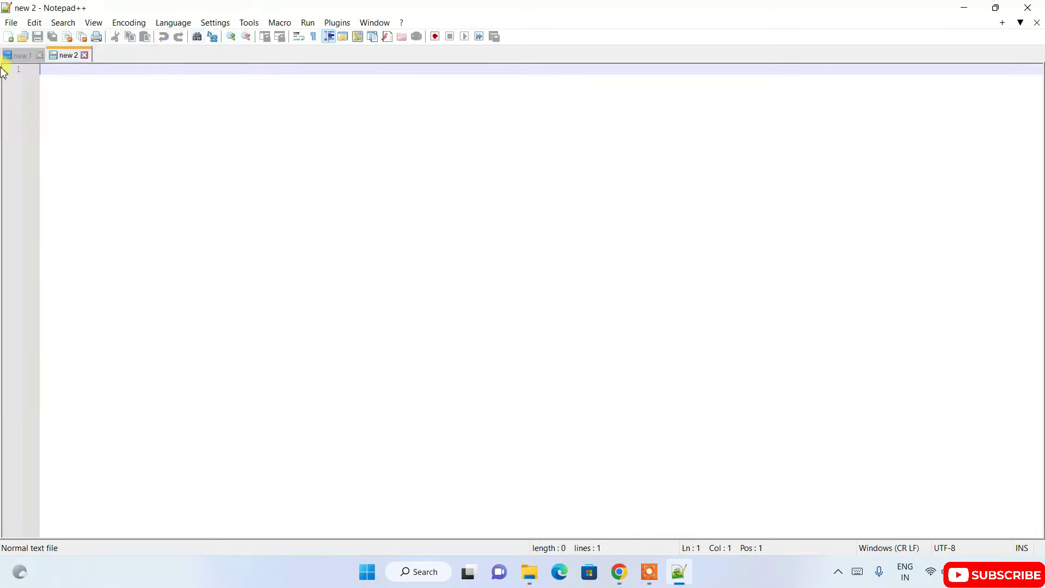
pyautogui.click(39, 55)
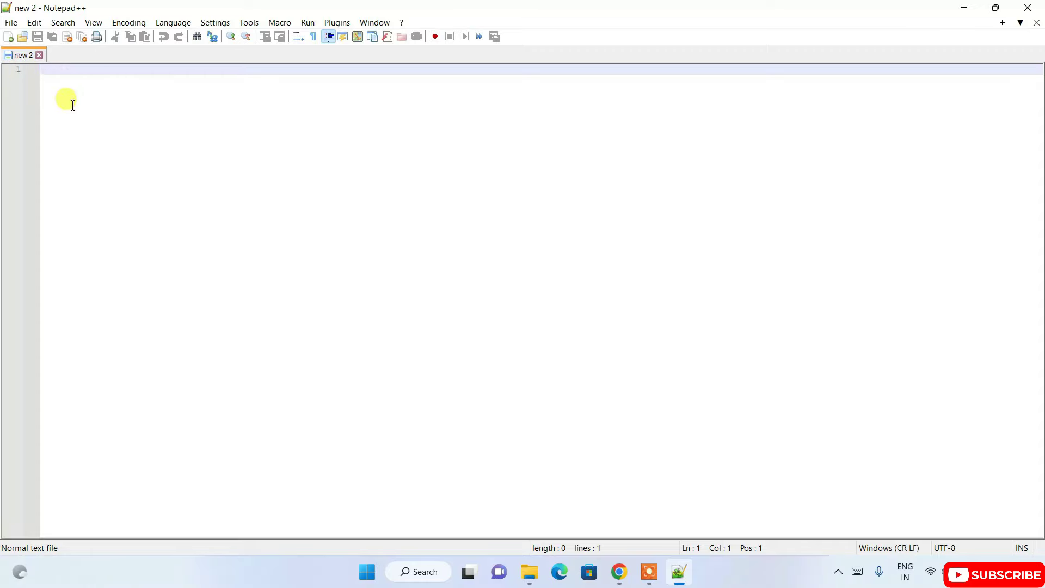
pyautogui.click(11, 22)
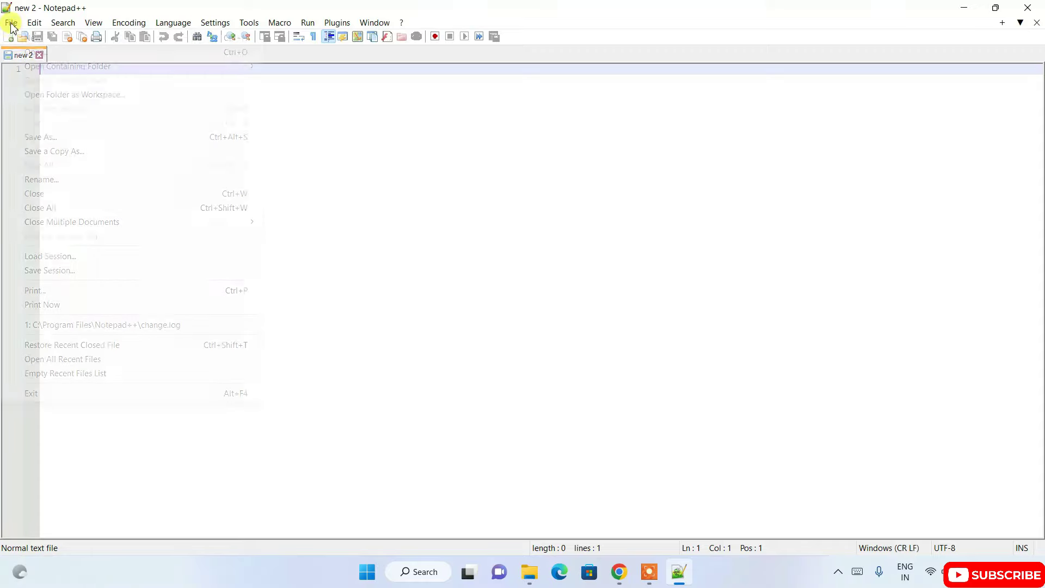
pyautogui.click(54, 137)
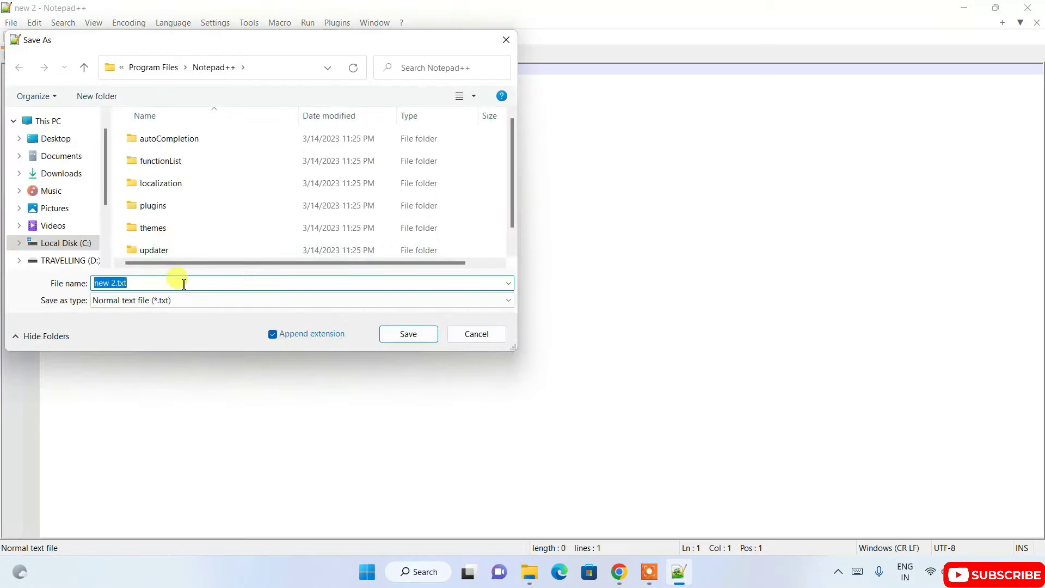
pyautogui.write('index.html')
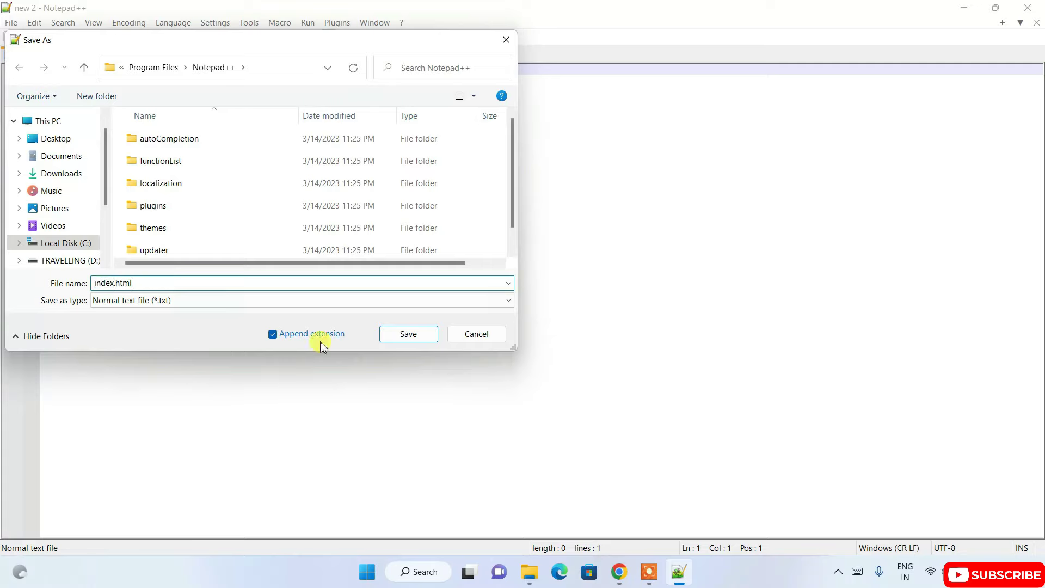
# Save the blank document to the Desktop as index.html with type All types (*.*).
pyautogui.click(134, 301)
pyautogui.scroll(3, 163, 163)
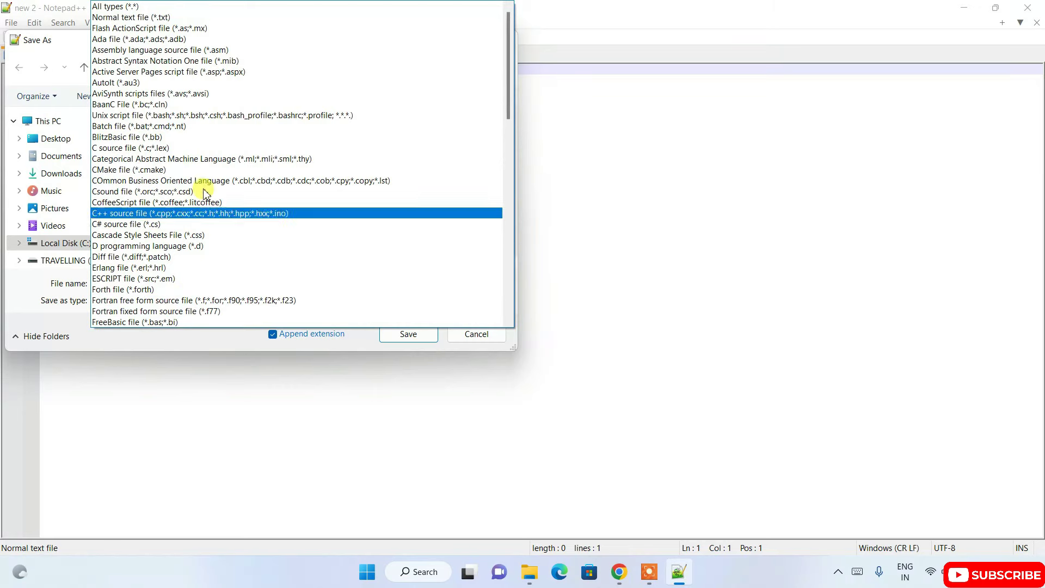
pyautogui.click(152, 8)
pyautogui.click(410, 333)
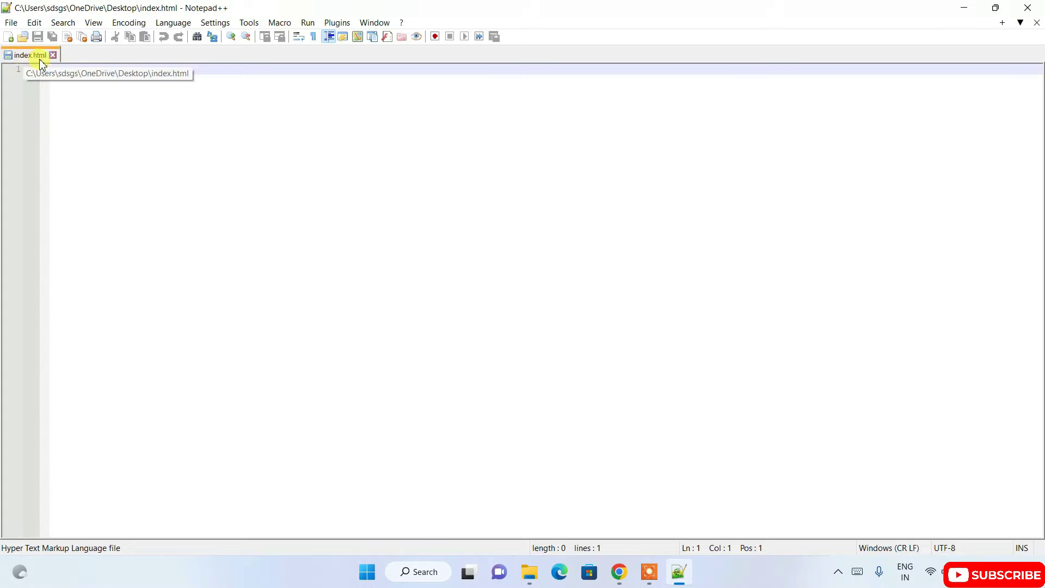
# Start the page with autocompleted html and title tags, titled 'Hello Gelly script'.
pyautogui.click(93, 95)
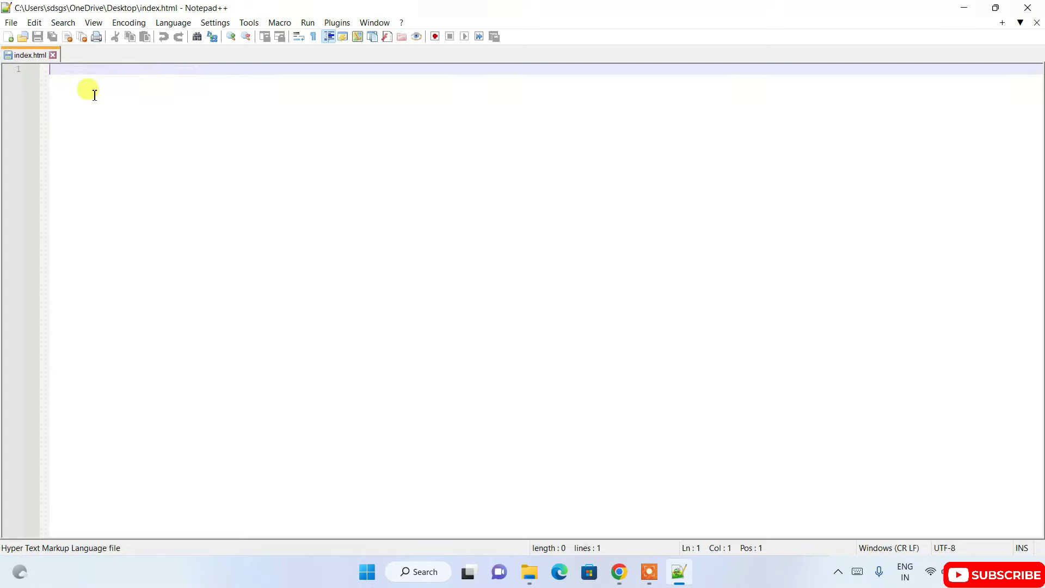
pyautogui.write('<html')
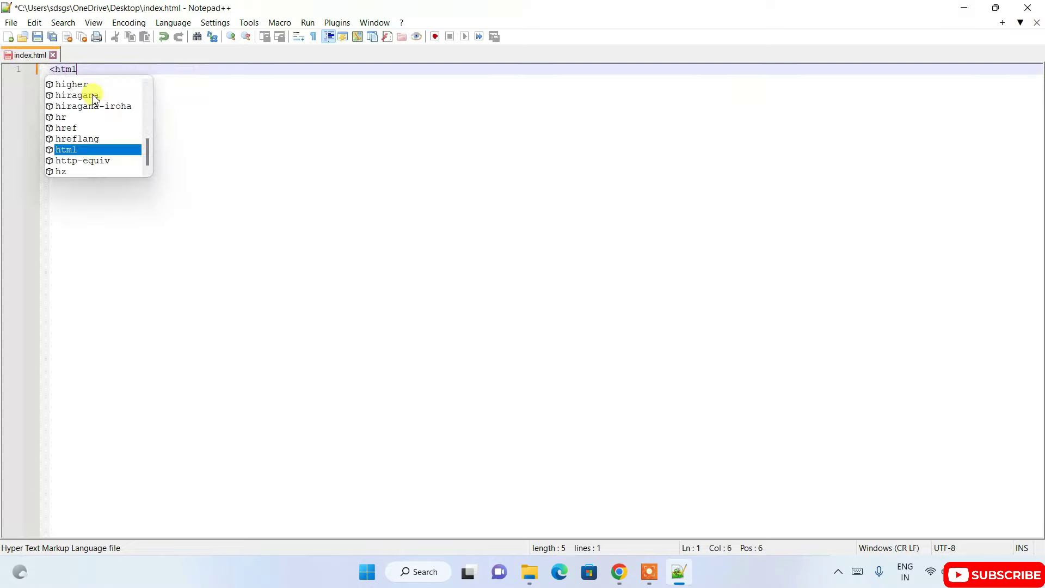
pyautogui.write('>')
pyautogui.press('Return')
pyautogui.write('ti')
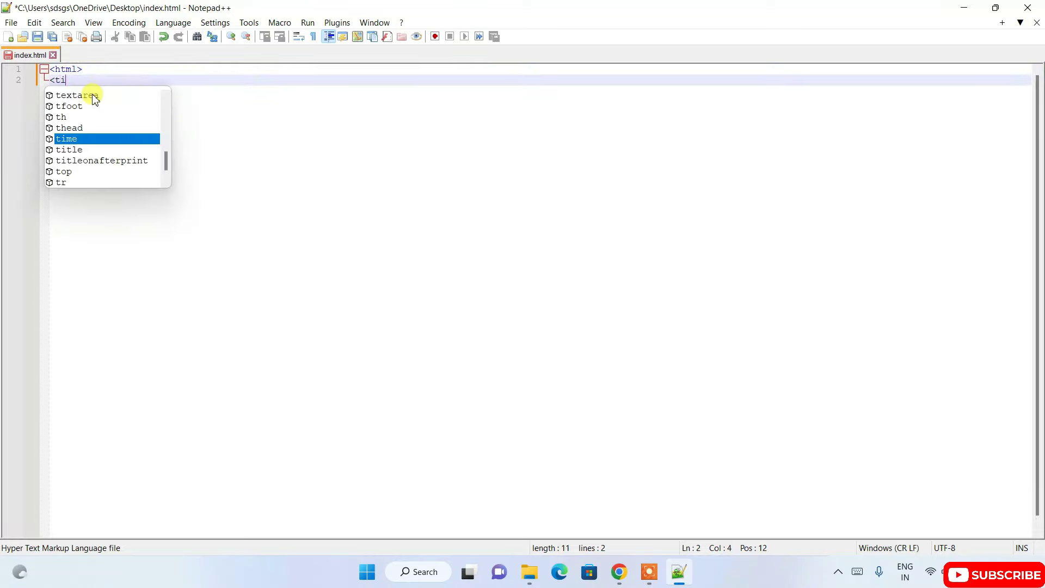
pyautogui.write('tle>')
pyautogui.press('Return')
pyautogui.press('Return')
pyautogui.write('</title>')
pyautogui.press('Return')
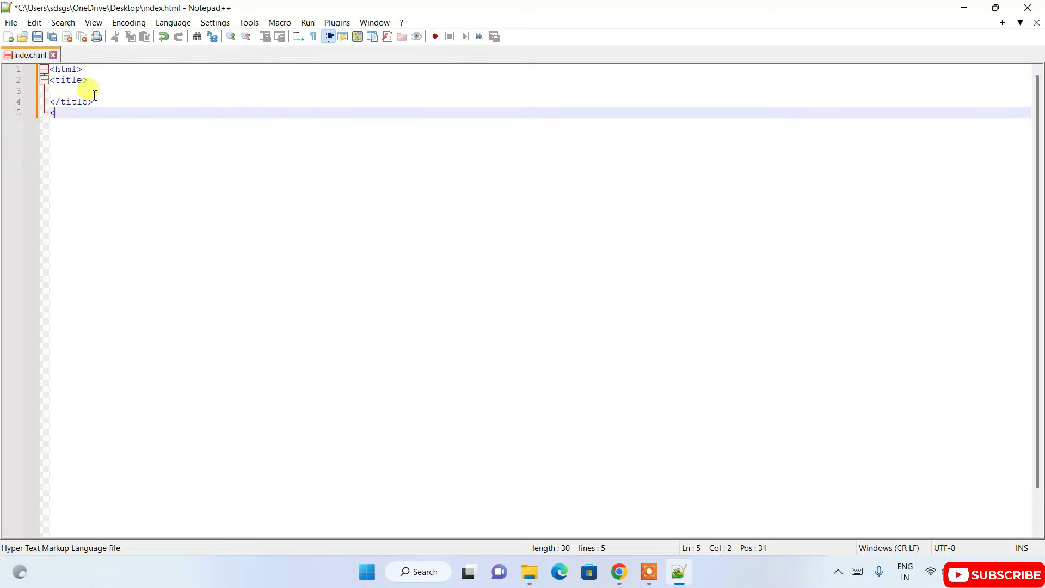
pyautogui.write('/html>')
pyautogui.press('Up')
pyautogui.press('Up')
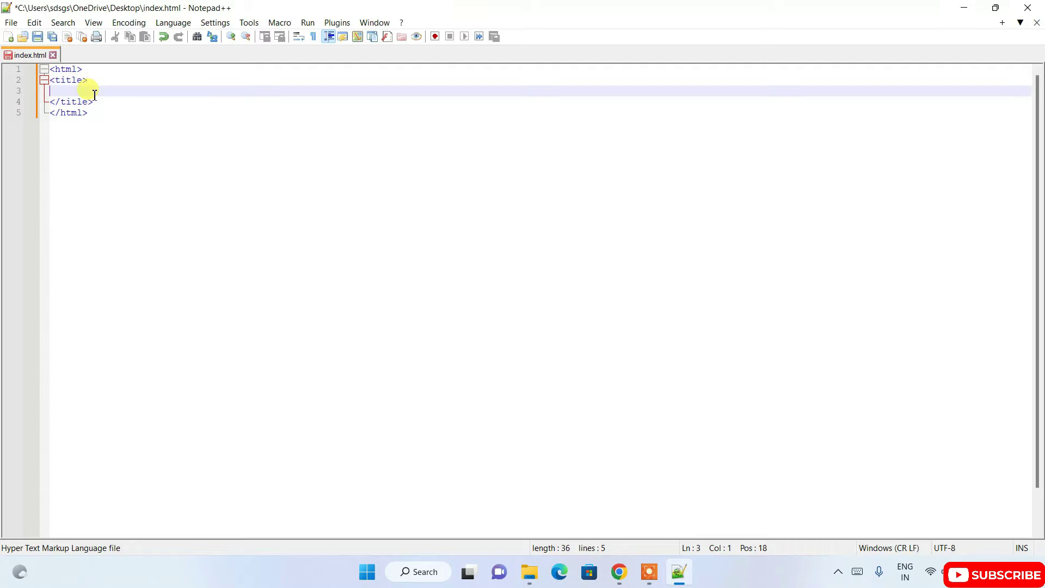
pyautogui.write('Hello')
pyautogui.write(' Gelly script')
# Add a body containing a 'Hello World!' h1 and save index.html.
pyautogui.press('Down')
pyautogui.press('End')
pyautogui.press('Return')
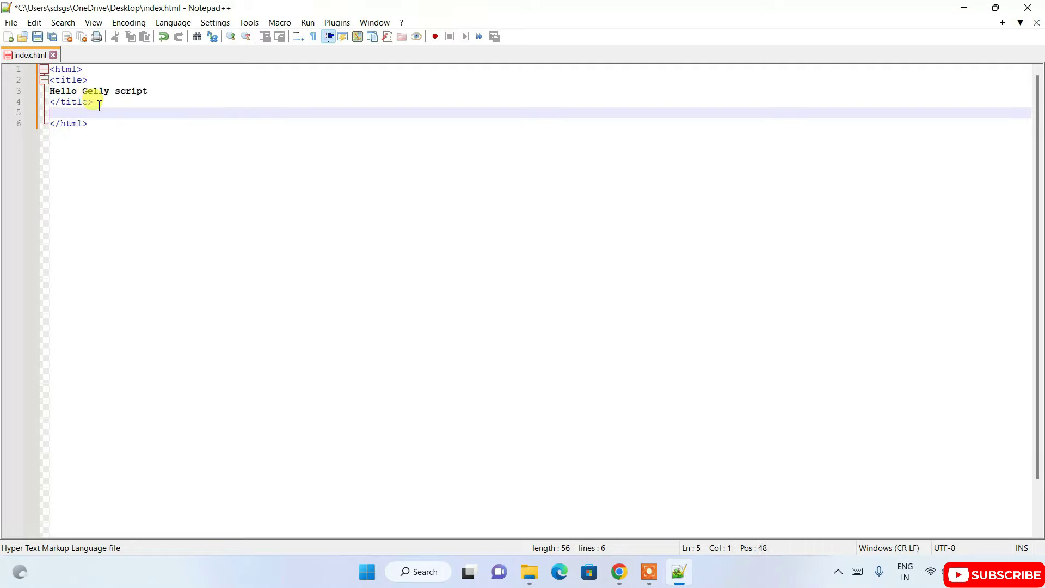
pyautogui.write('<body>')
pyautogui.press('Return')
pyautogui.press('Return')
pyautogui.write('</body>')
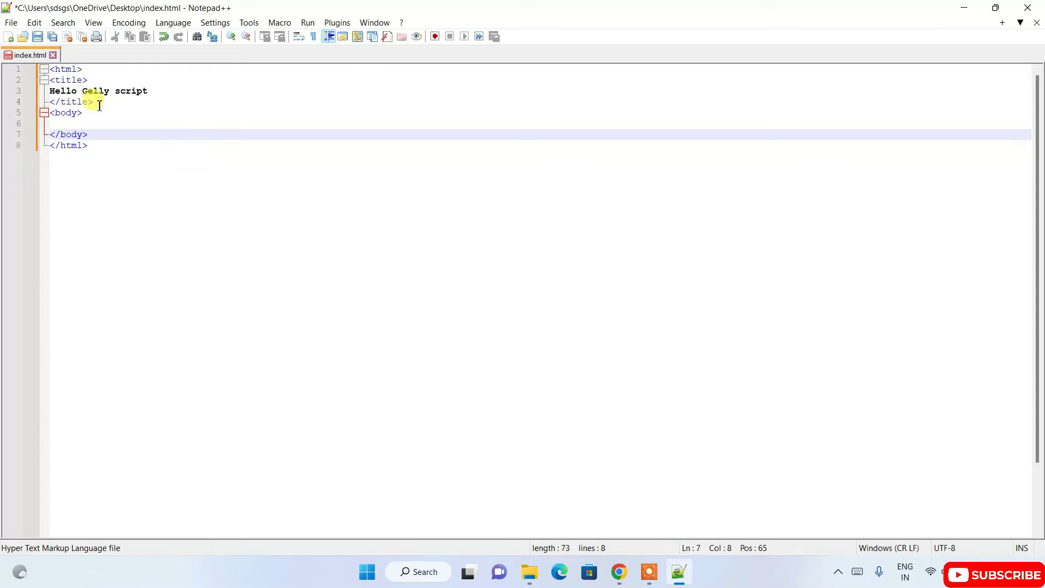
pyautogui.press('Up')
pyautogui.write('h1>')
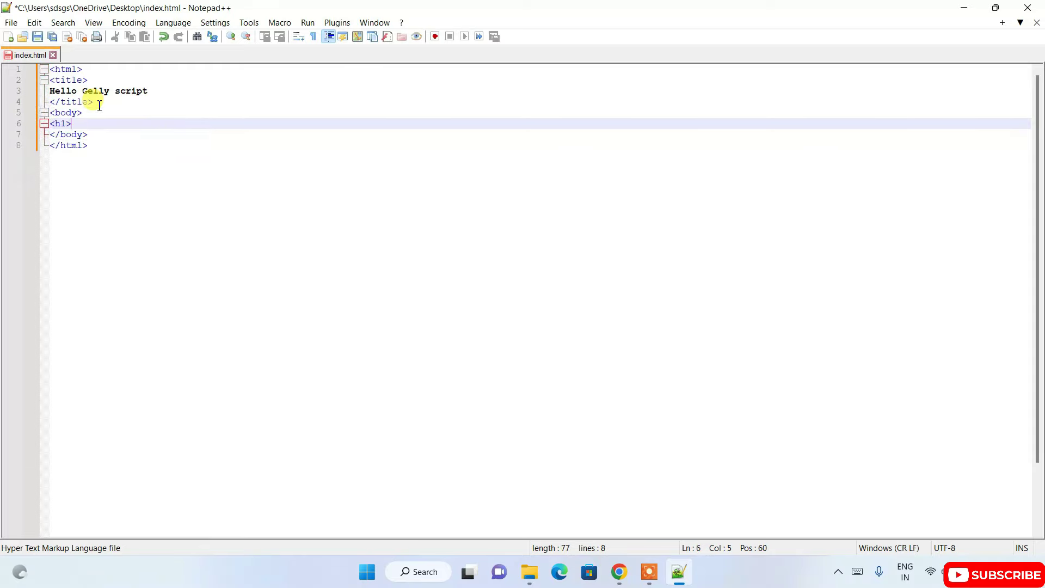
pyautogui.write('Hello ')
pyautogui.write('Wor')
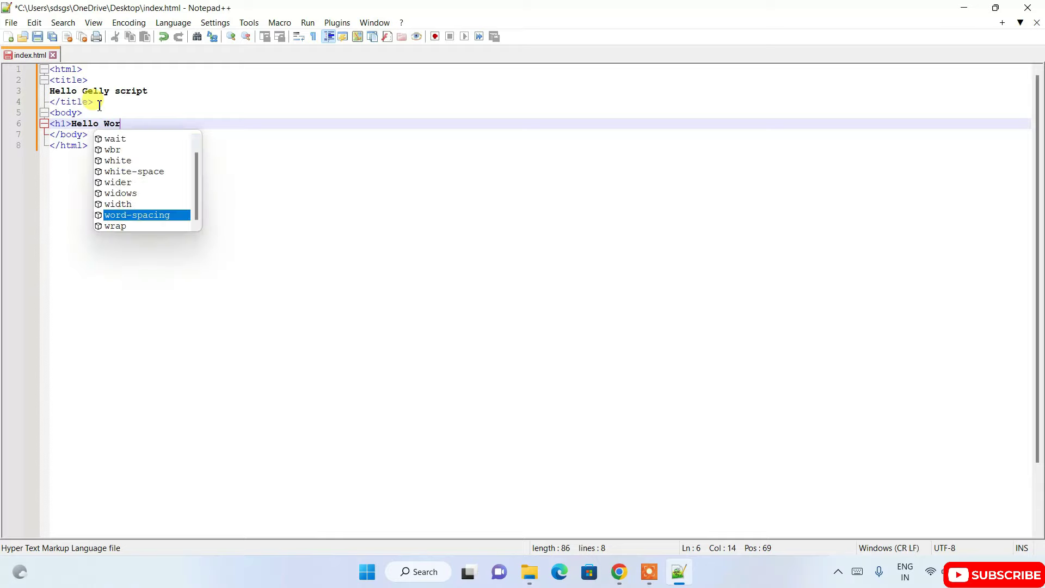
pyautogui.write('ld! </')
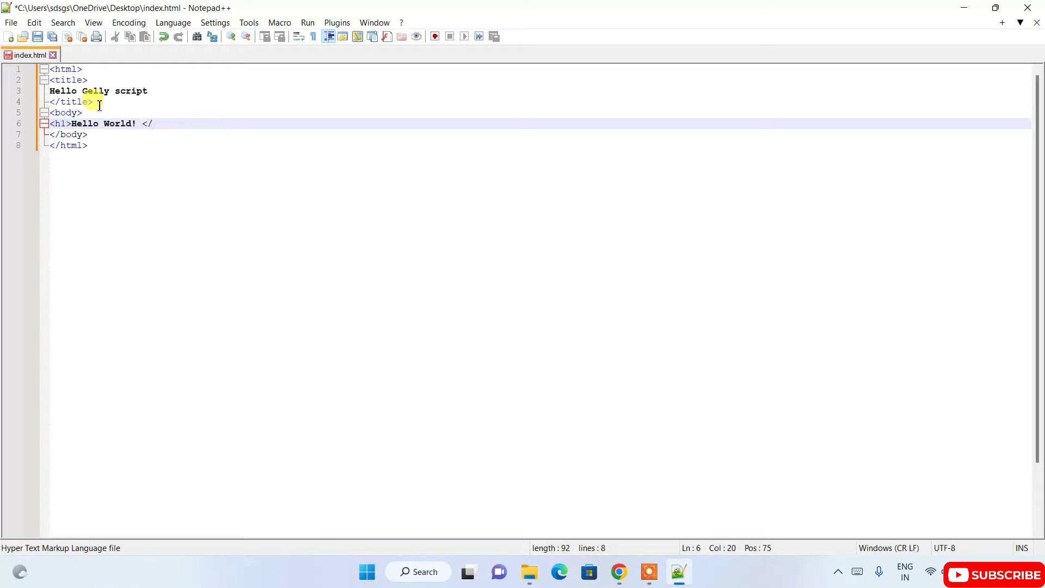
pyautogui.write('h1>')
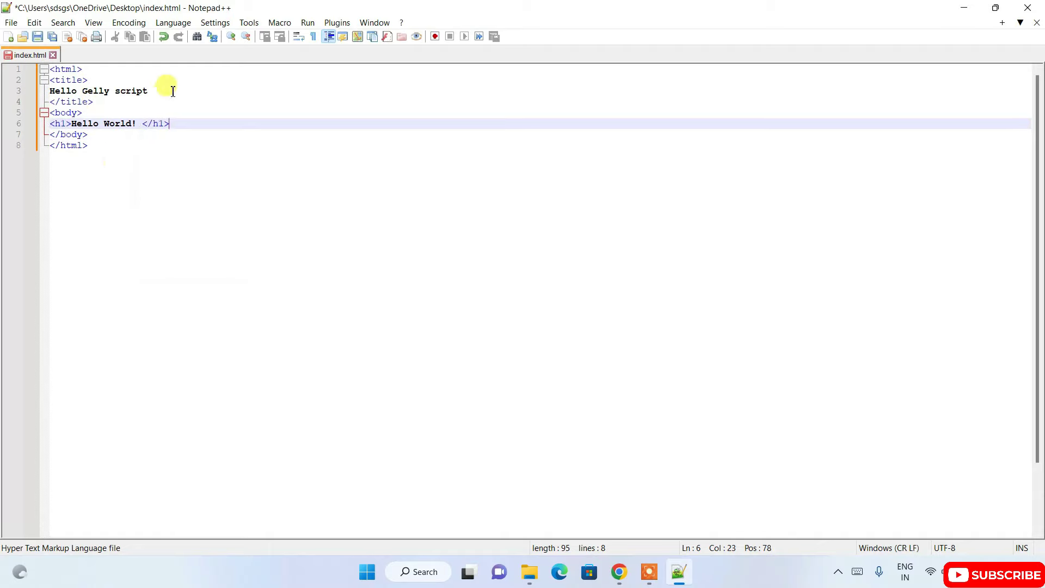
pyautogui.click(114, 155)
pyautogui.hotkey('ctrl', 'a')
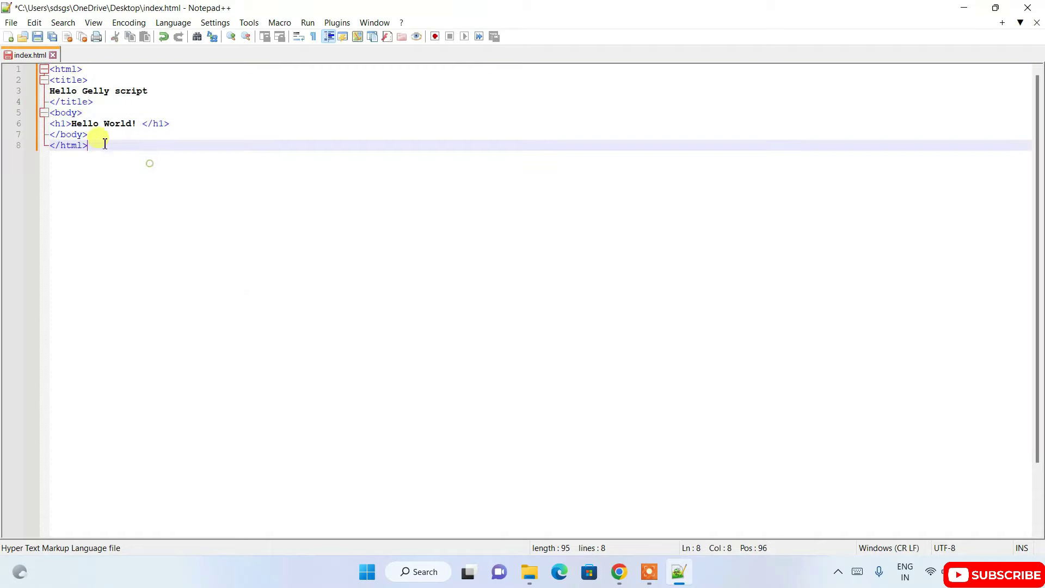
pyautogui.click(39, 38)
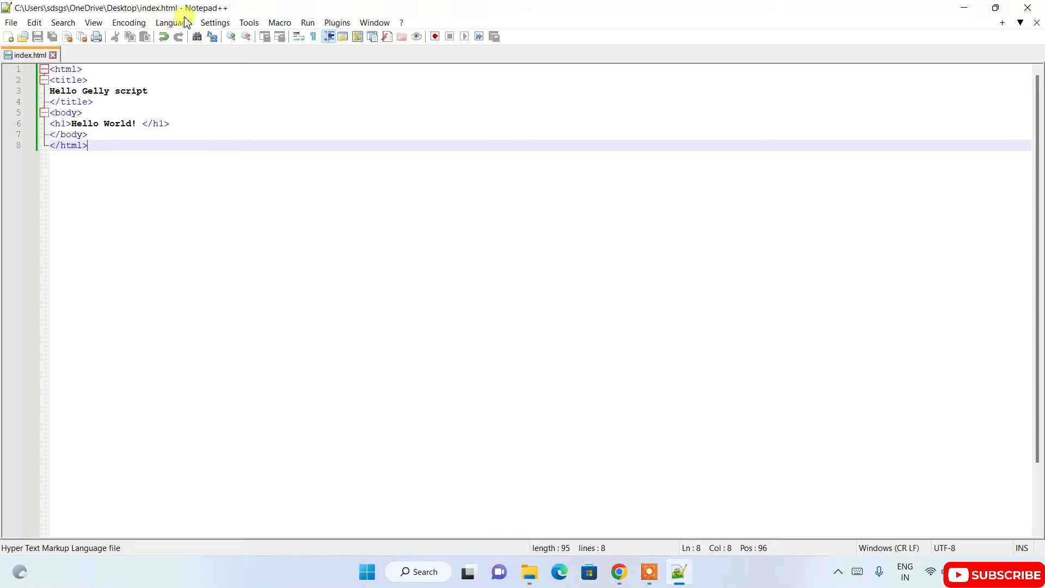
# Open index.html from the desktop in Chrome to view the Hello World! heading, then restore Notepad++.
pyautogui.click(961, 8)
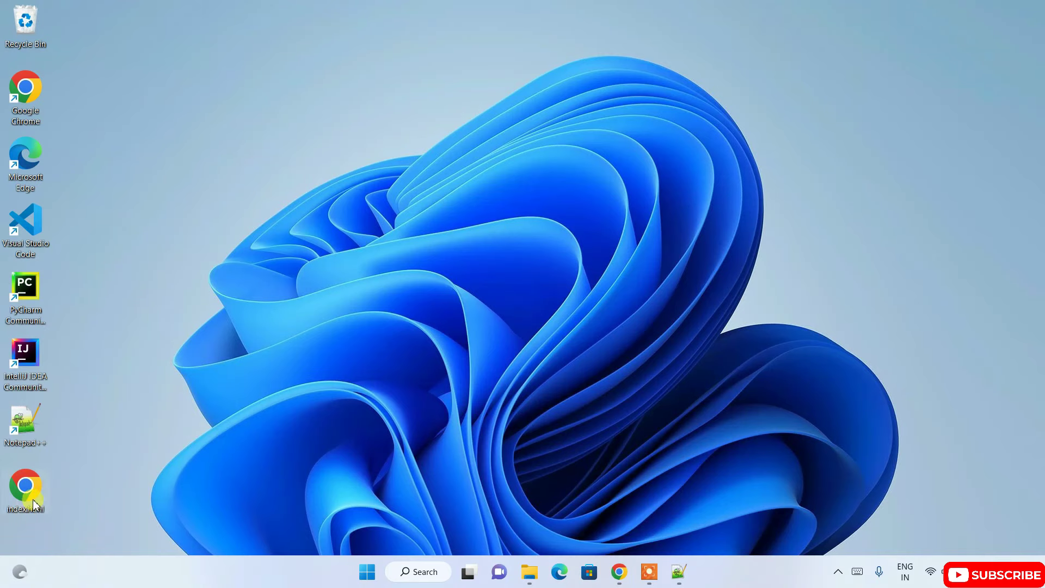
pyautogui.doubleClick(33, 498)
pyautogui.click(568, 474)
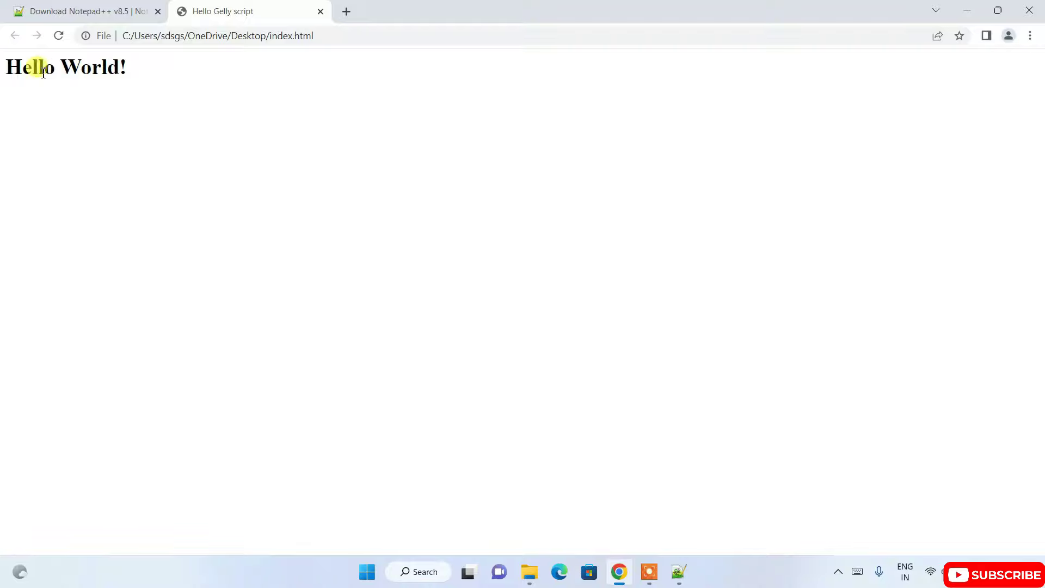
pyautogui.moveTo(3, 73); pyautogui.dragTo(213, 80)
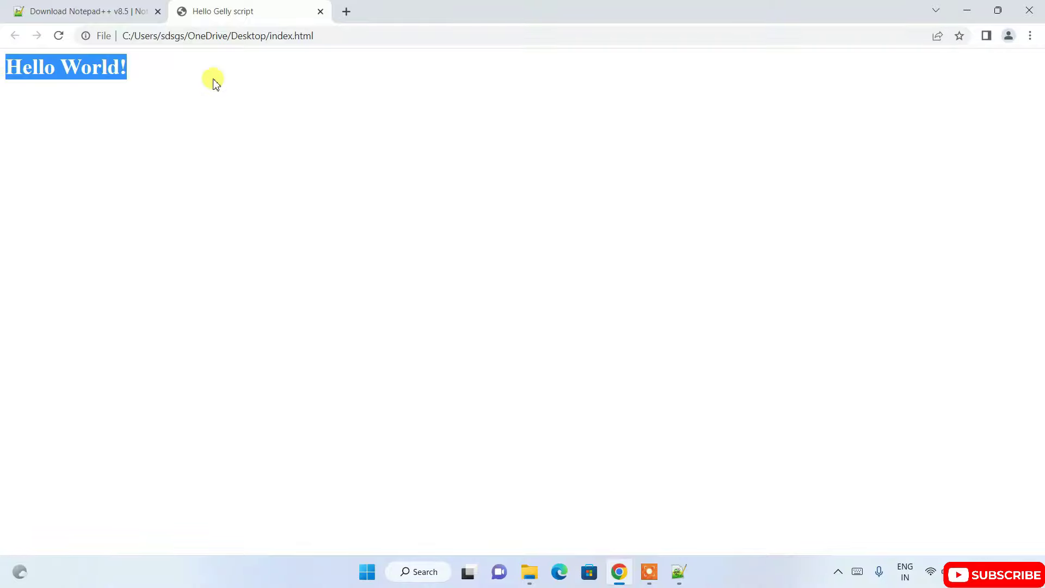
pyautogui.click(677, 577)
pyautogui.moveTo(122, 9); pyautogui.dragTo(380, 47)
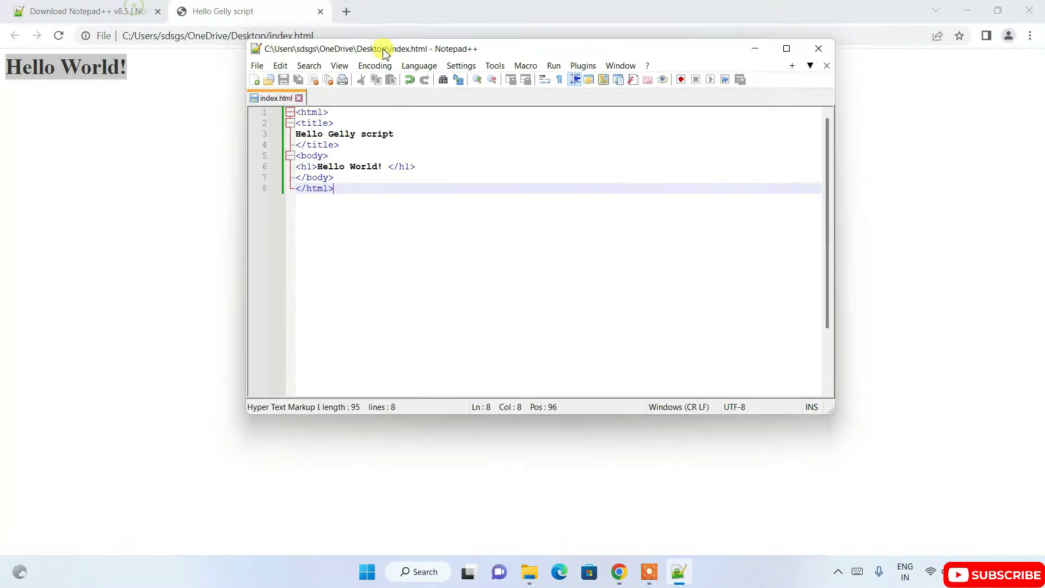
pyautogui.moveTo(330, 169); pyautogui.dragTo(455, 168)
pyautogui.click(433, 249)
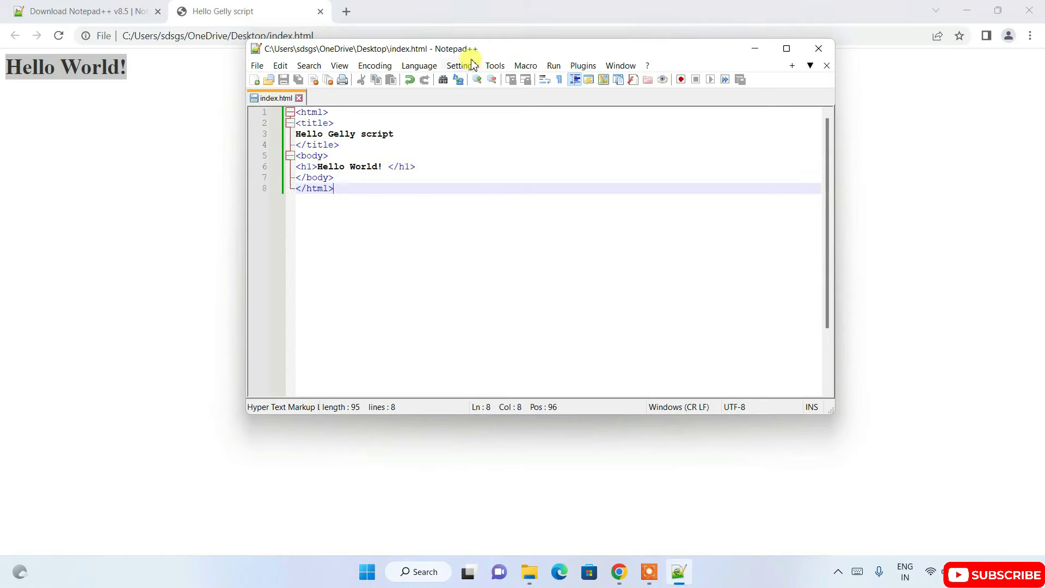
pyautogui.click(415, 250)
pyautogui.hotkey('ctrl', 'a')
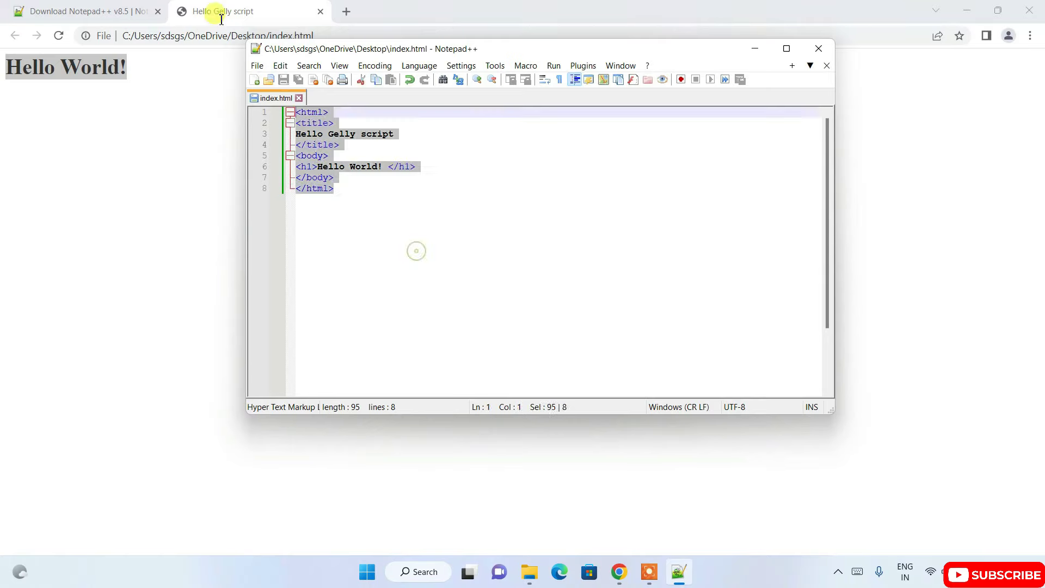
pyautogui.click(366, 211)
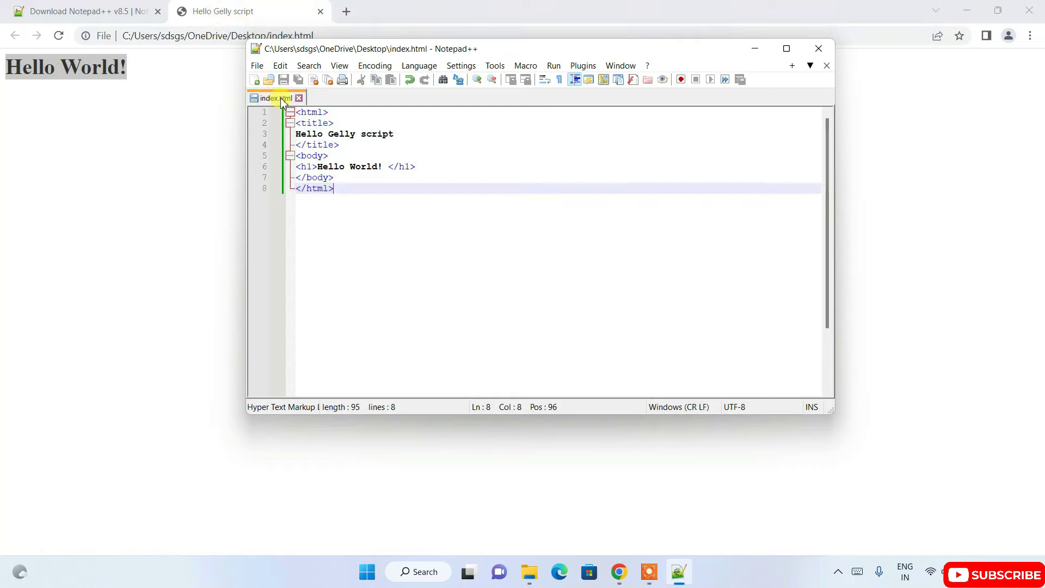
pyautogui.hotkey('ctrl', 'a')
pyautogui.click(352, 203)
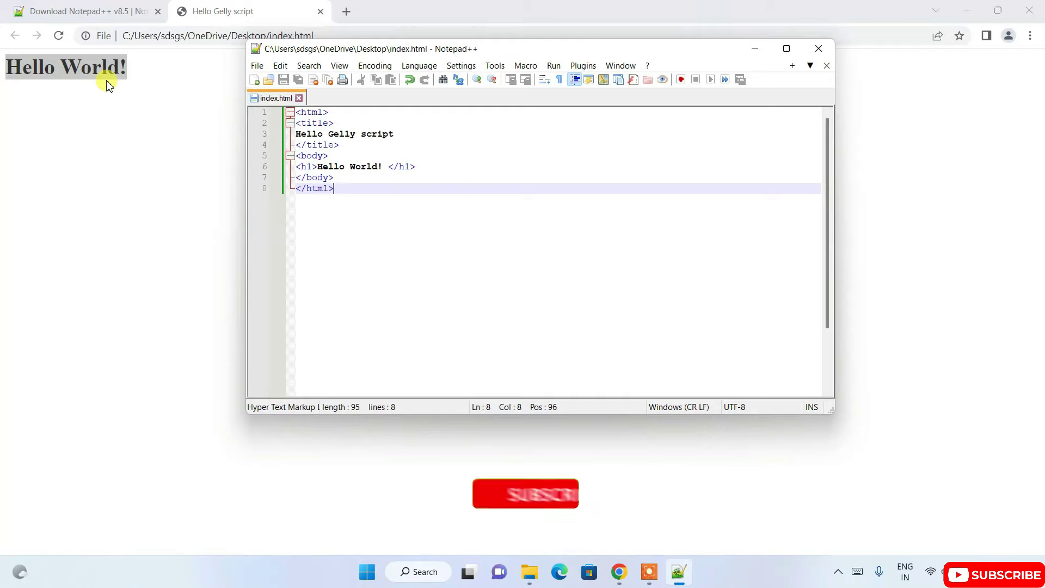
pyautogui.click(490, 155)
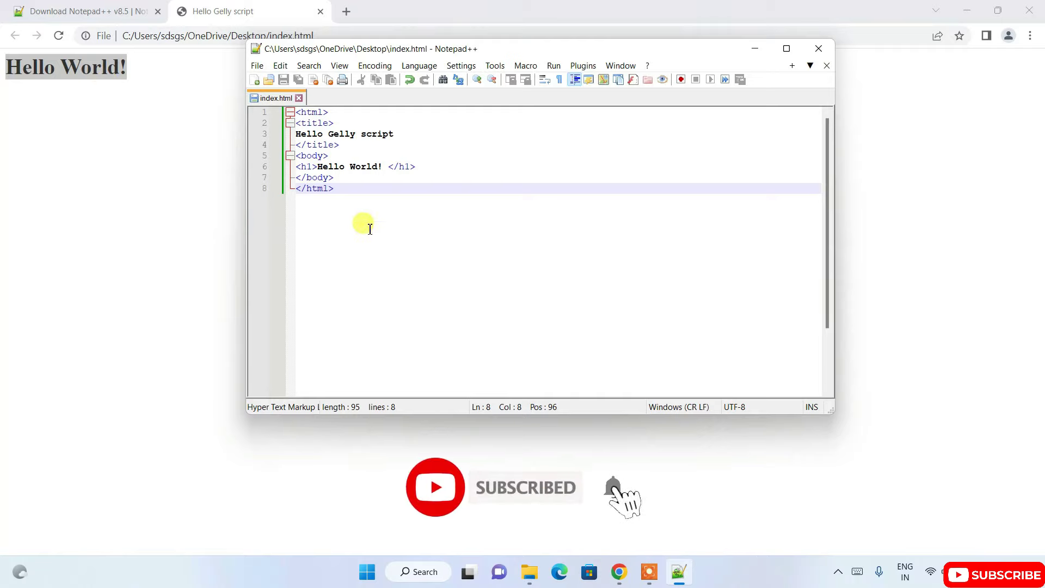